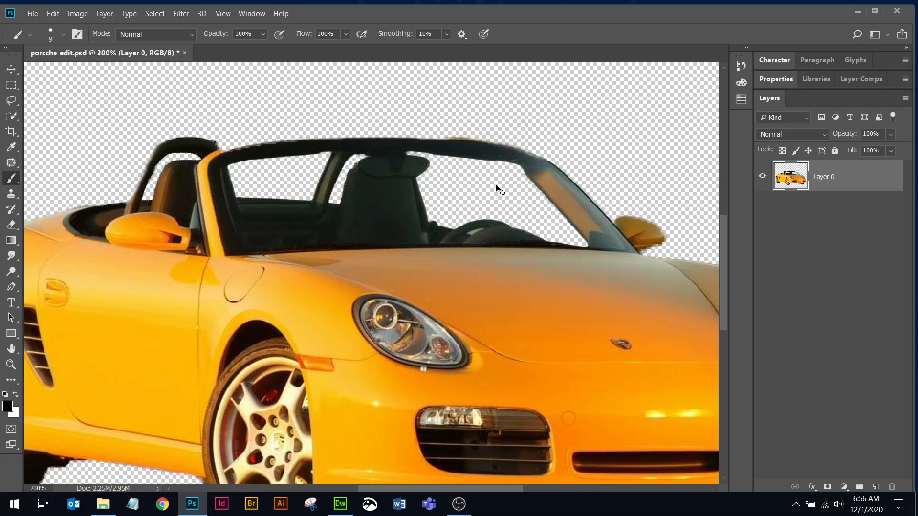
Add a Solid Color fill layer to the car document and set its hue to 253°
key("ctrl+0")
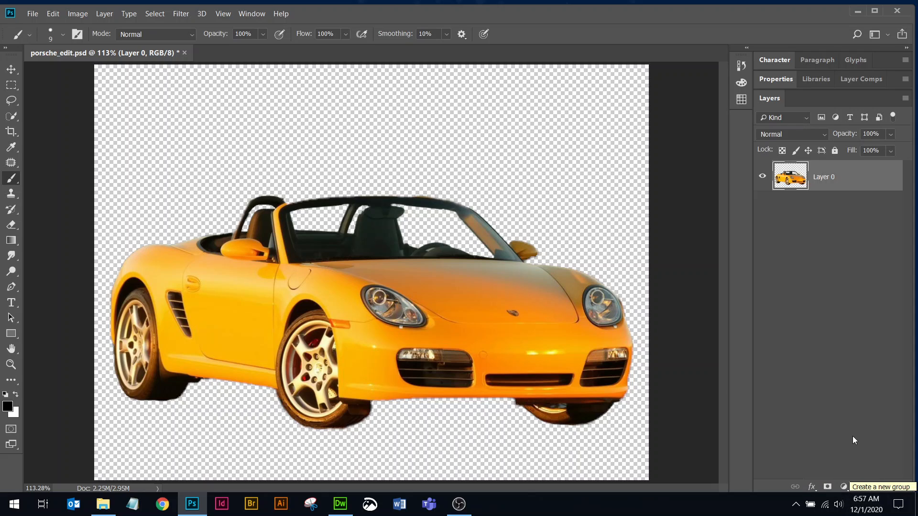
left_click(844, 487)
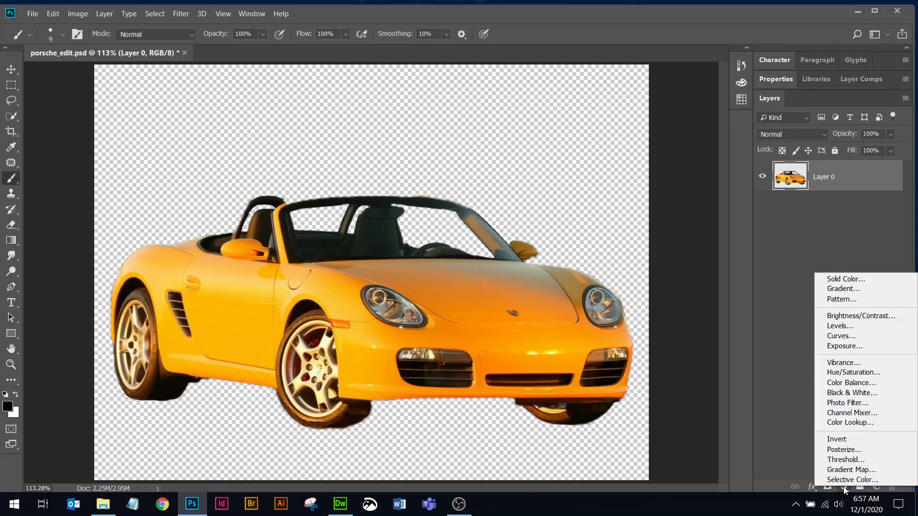
left_click(847, 280)
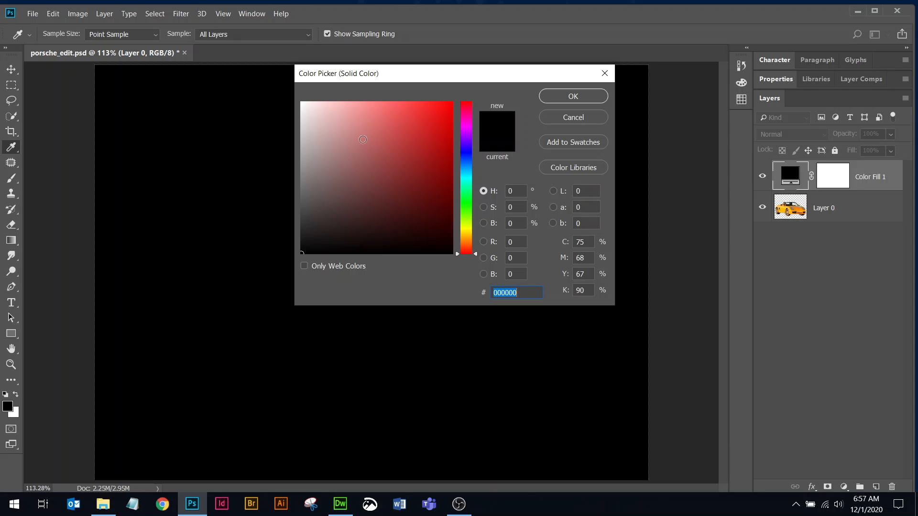
left_click(467, 150)
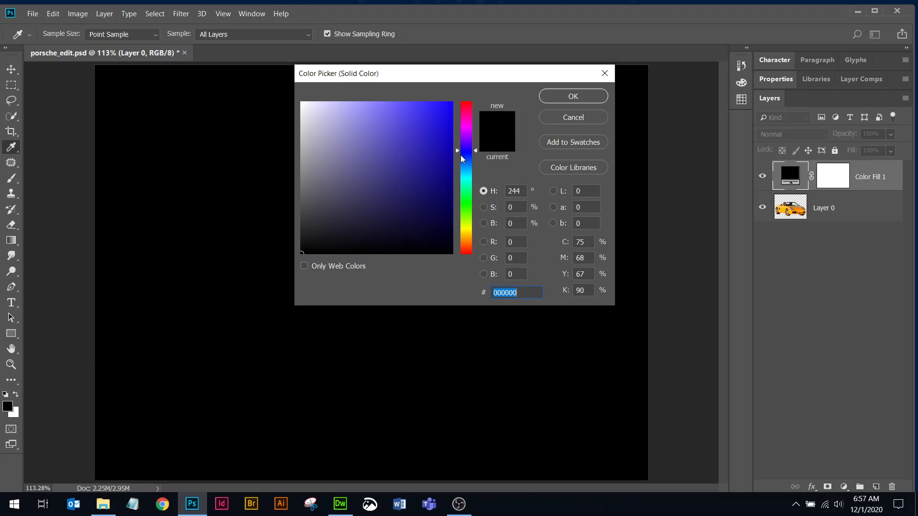
left_click_drag(475, 152, 474, 148)
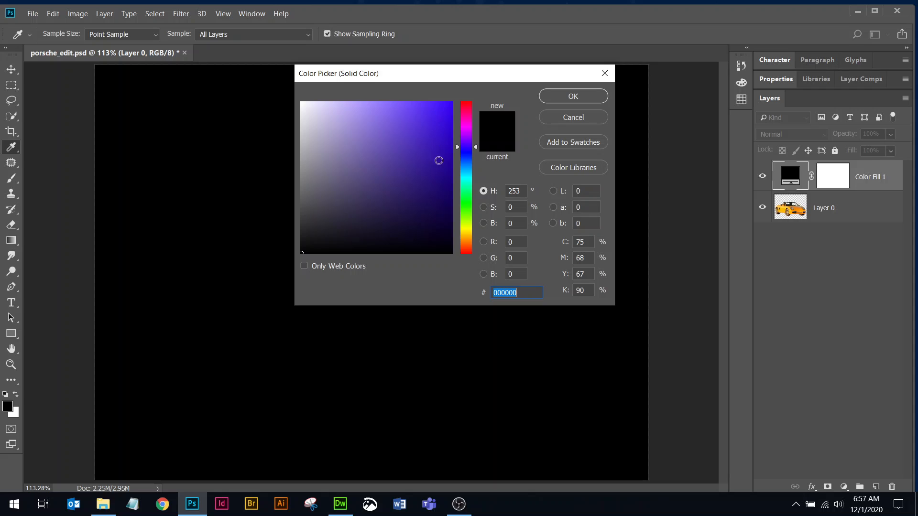
Try several shades for the solid fill and settle on the dark blue #270b90
left_click(440, 190)
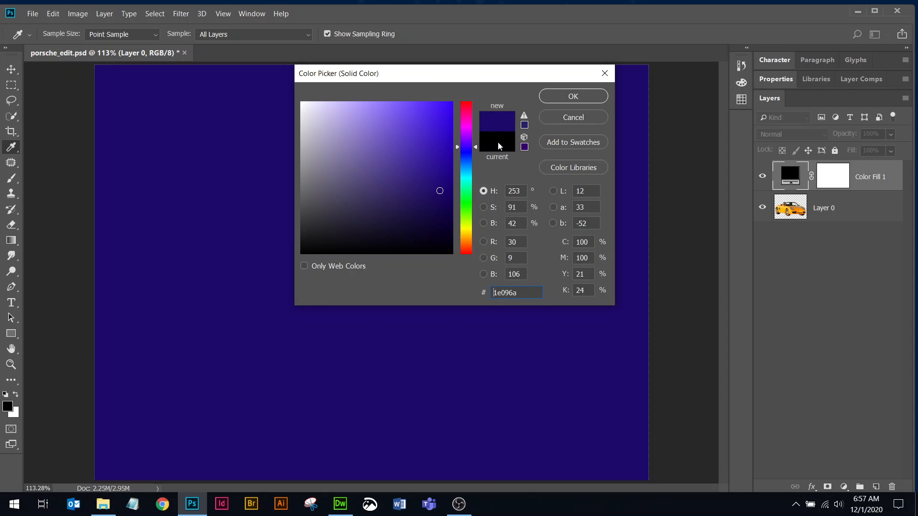
left_click_drag(440, 143, 390, 127)
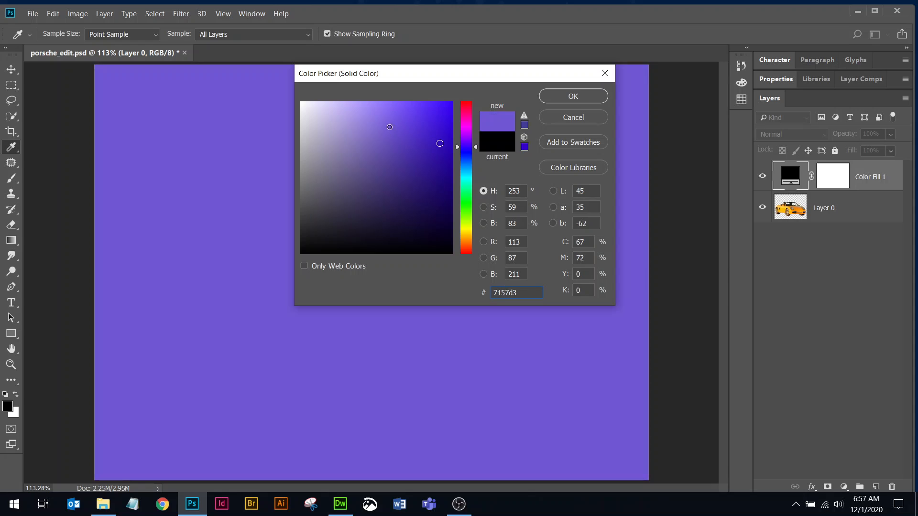
left_click(348, 148)
left_click(332, 150)
left_click_drag(399, 194, 384, 192)
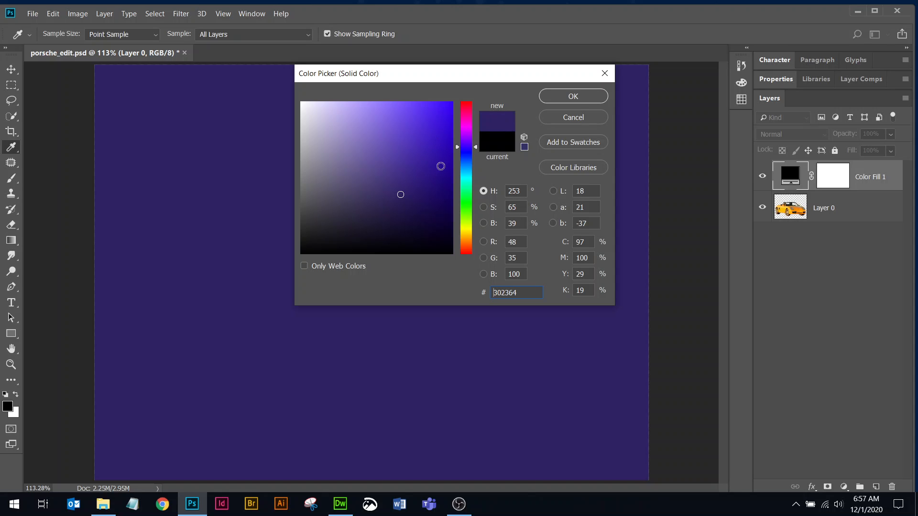
left_click(441, 168)
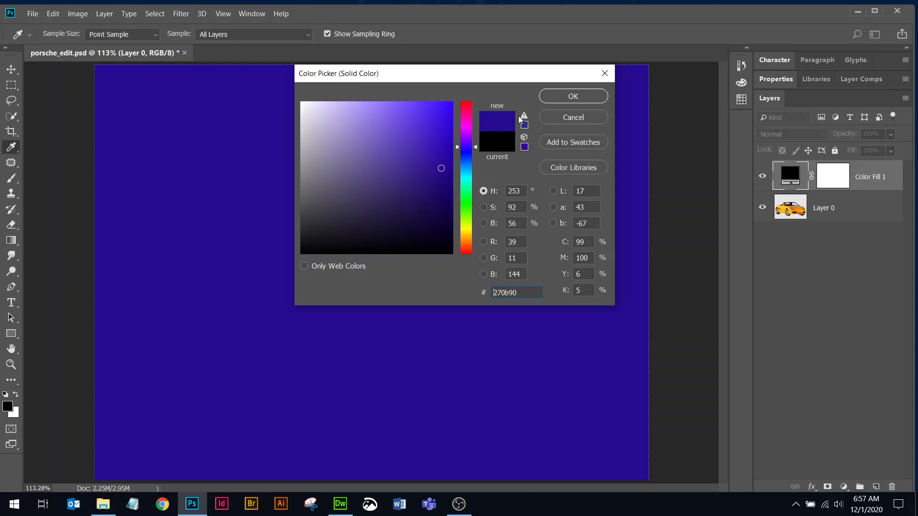
left_click(586, 97)
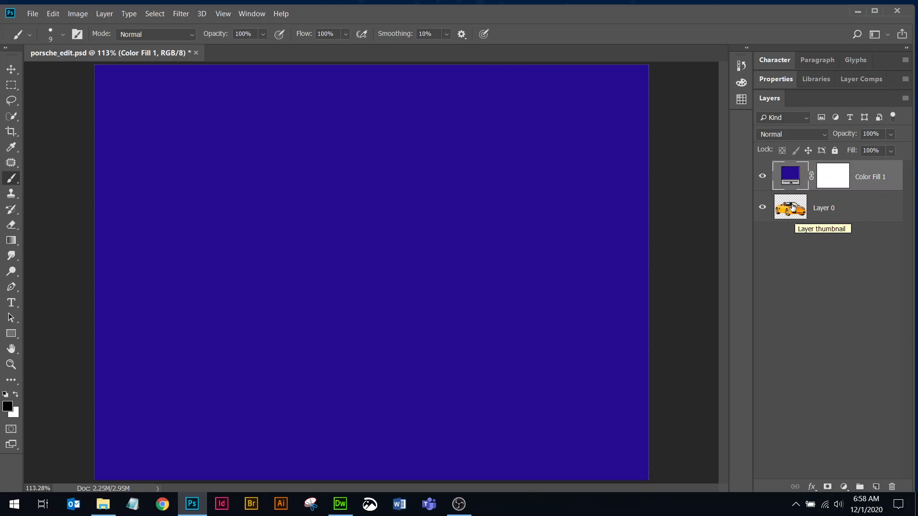
Move the car layer above the blue color fill layer and inspect the windshield edges up close
left_click_drag(792, 207, 798, 166)
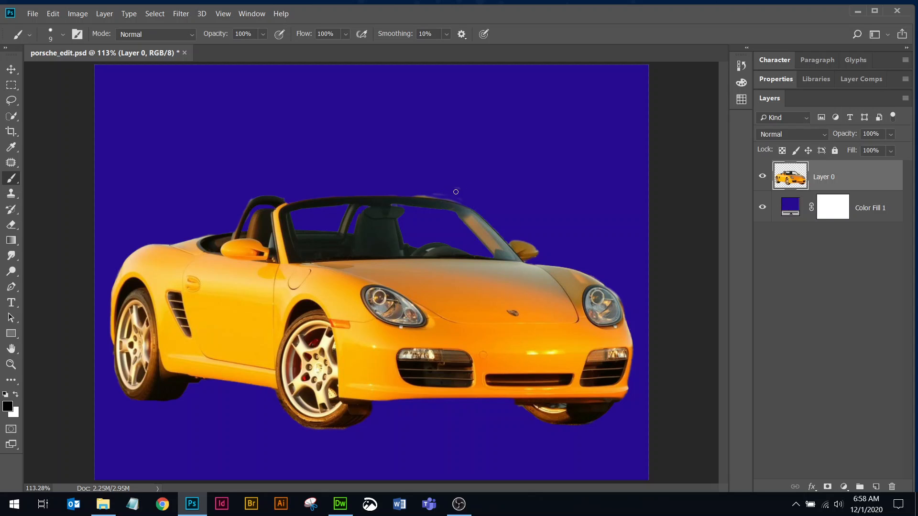
key("ctrl+plus")
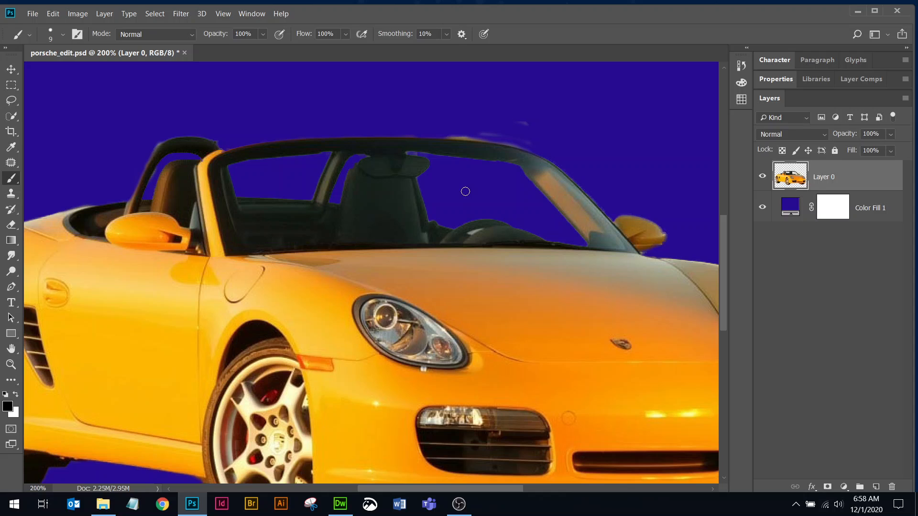
key("ctrl+0")
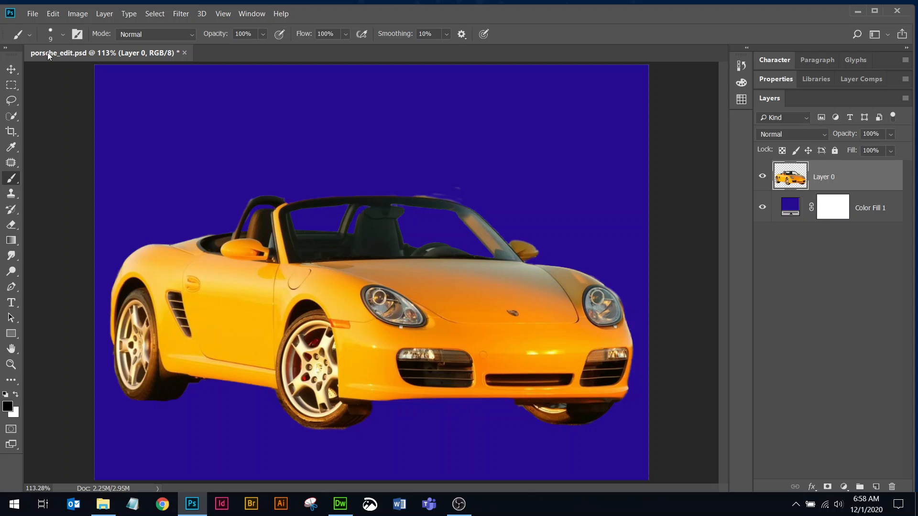
Save the document as a new Photoshop file named porsche_edit2.psd in the JPGs folder
left_click(33, 13)
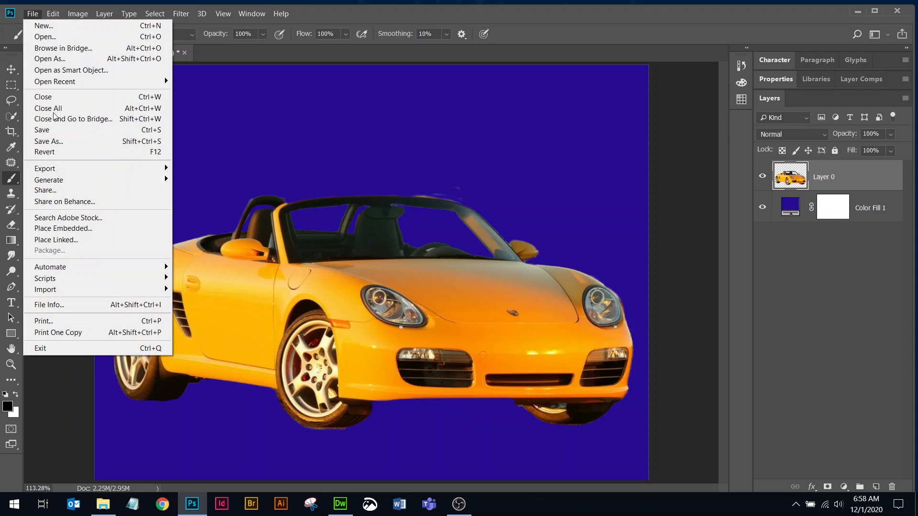
left_click(57, 142)
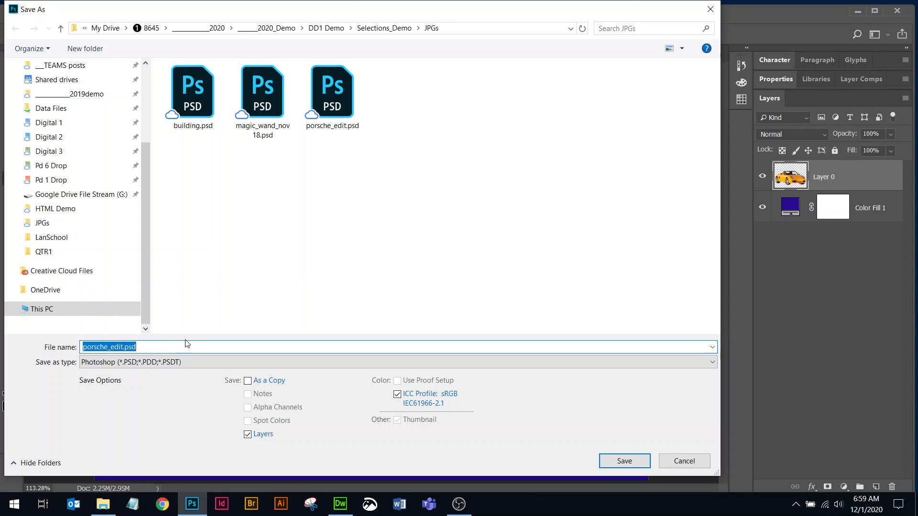
left_click(123, 346)
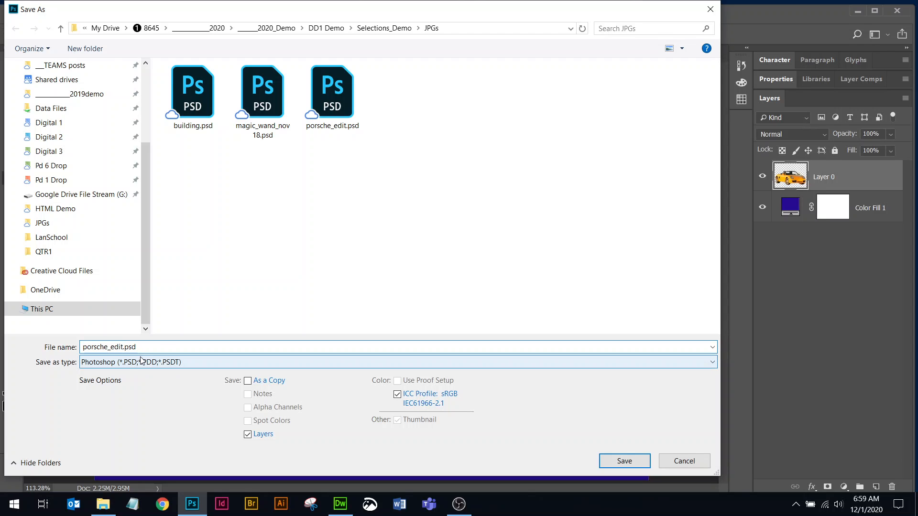
type("2")
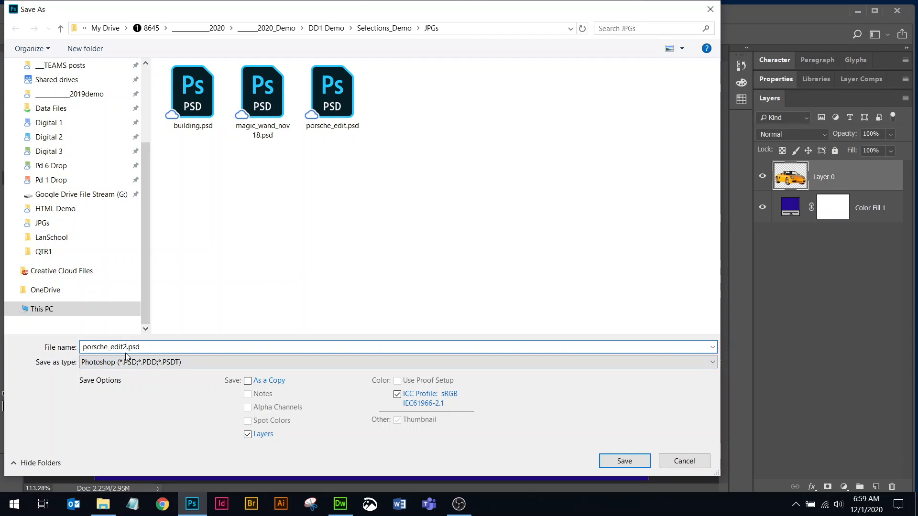
left_click(635, 462)
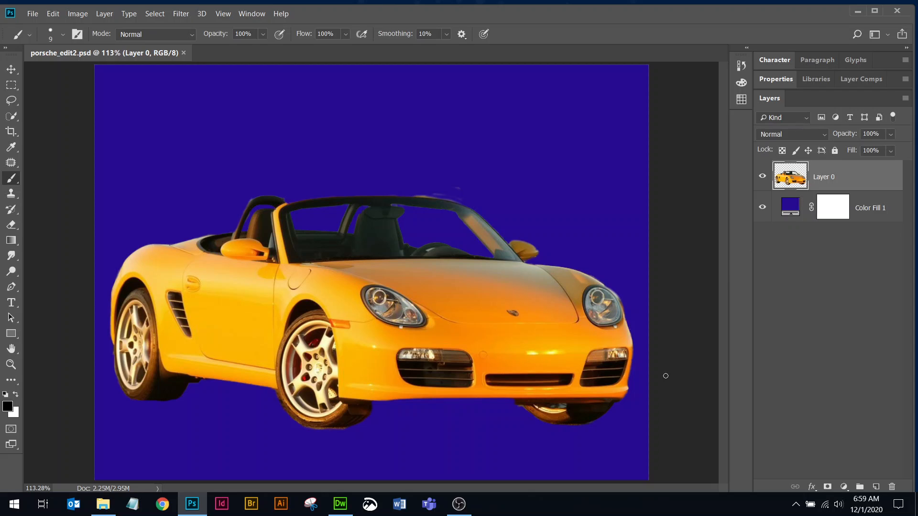
Switch to Snip & Sketch and capture a rectangular snip of the whole Photoshop window
left_click(370, 507)
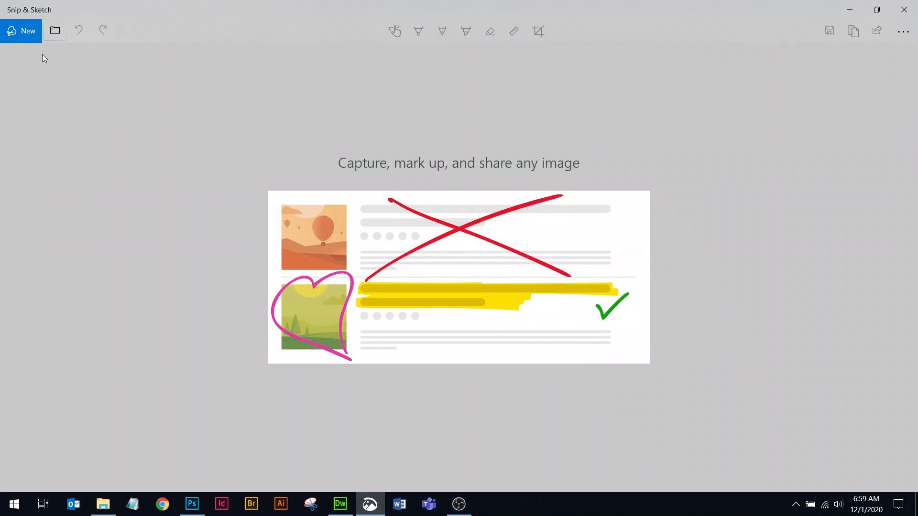
left_click(19, 30)
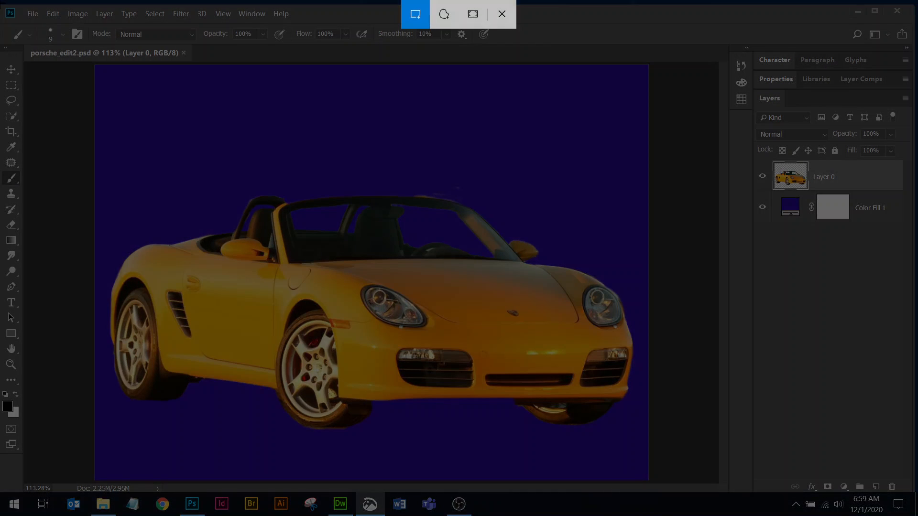
left_click_drag(1, 4, 913, 491)
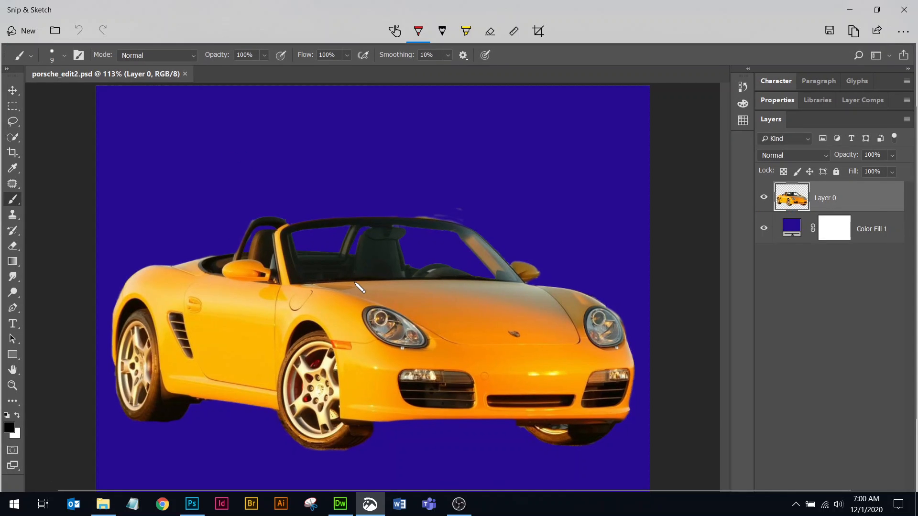
Save the snip to the Desktop as a PNG file named 123
left_click(831, 31)
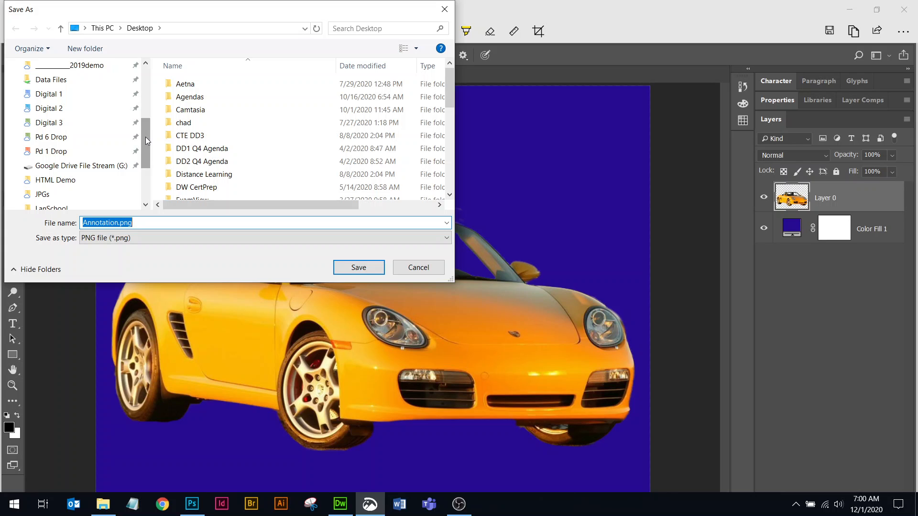
scroll(145, 137, "up", 5)
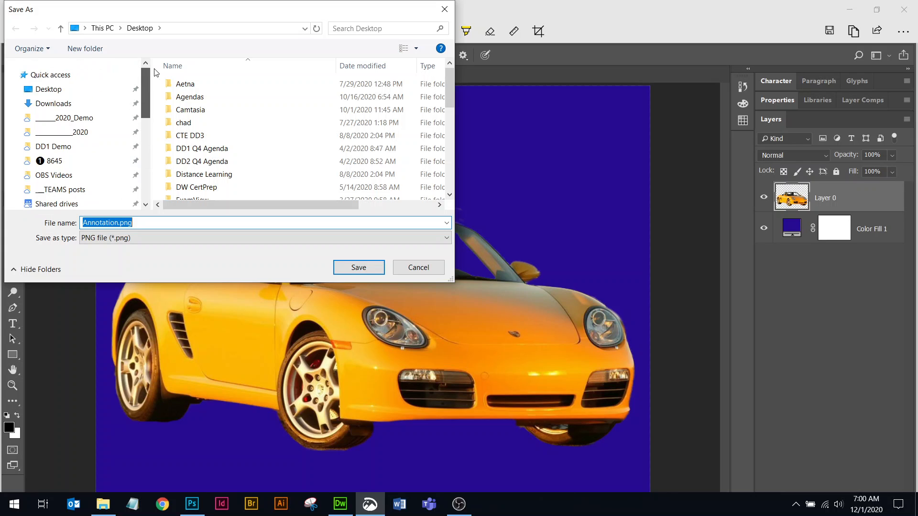
left_click(48, 89)
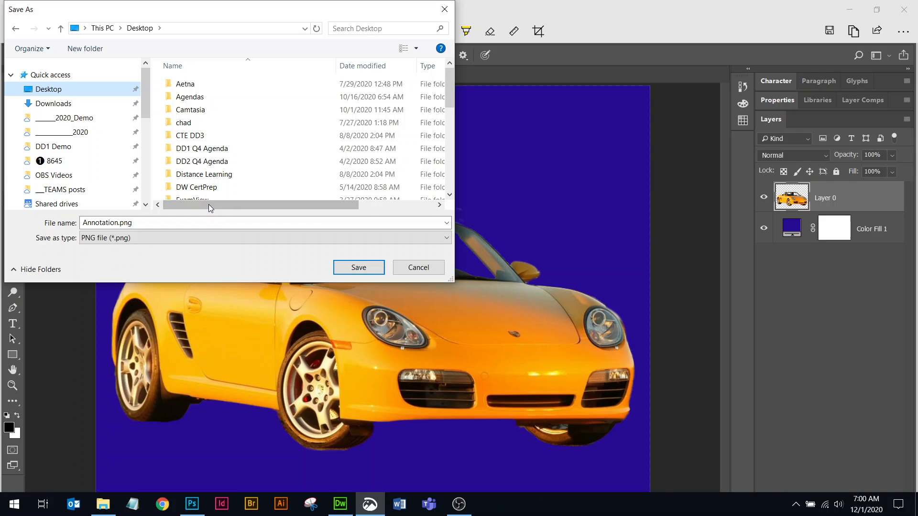
left_click(143, 225)
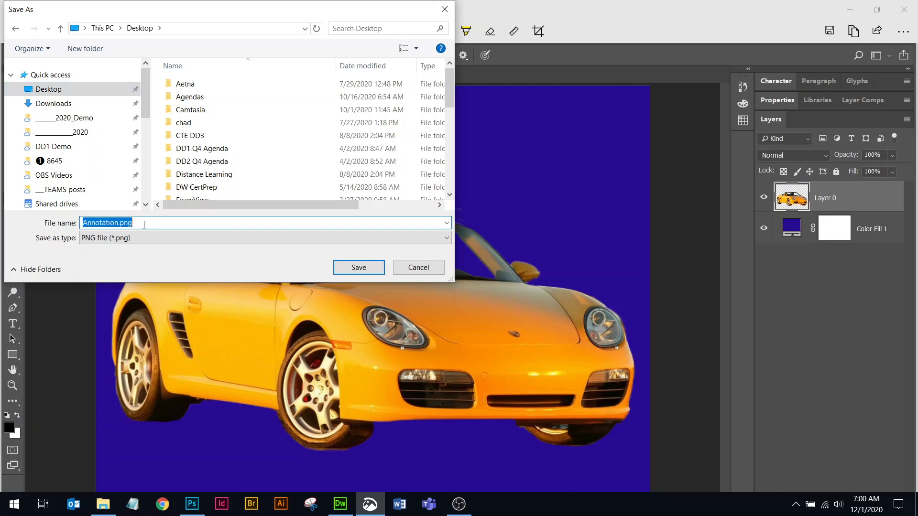
type("123")
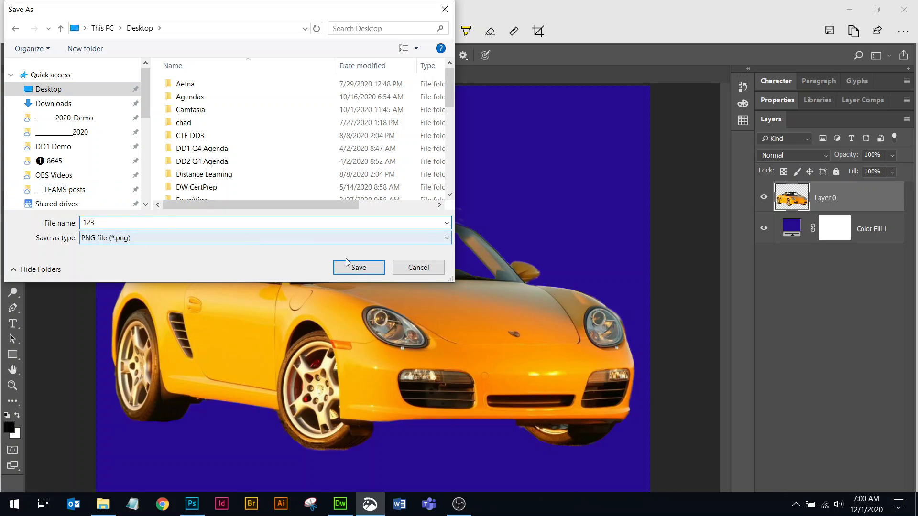
left_click(358, 268)
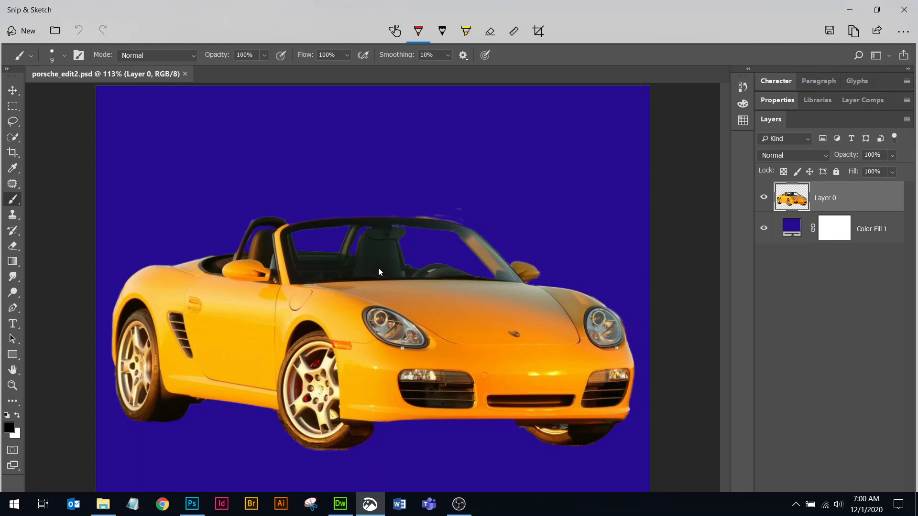
Return to Photoshop and begin adding another fill or adjustment layer to porsche_edit2.psd
left_click(849, 12)
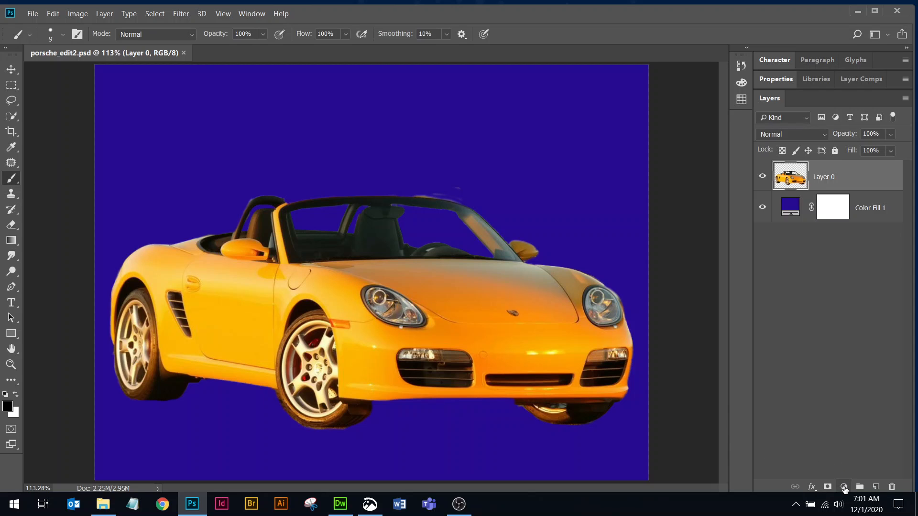
left_click(844, 487)
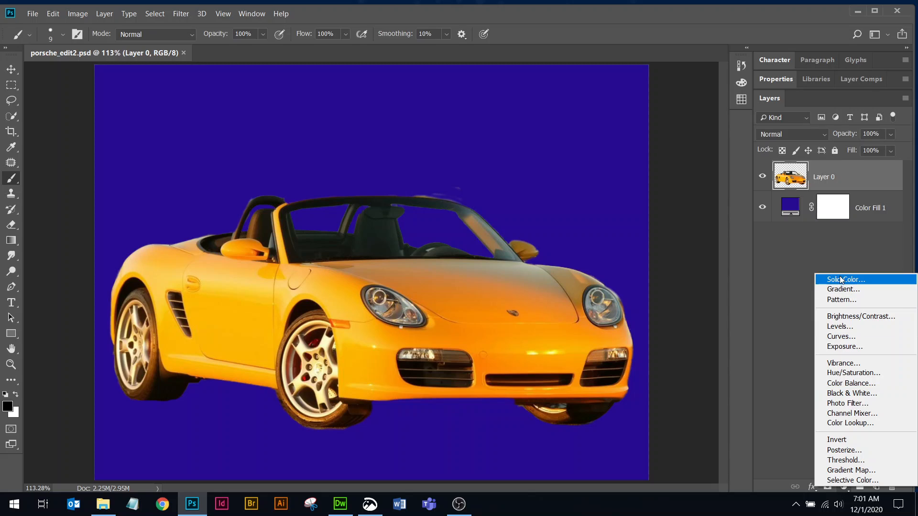